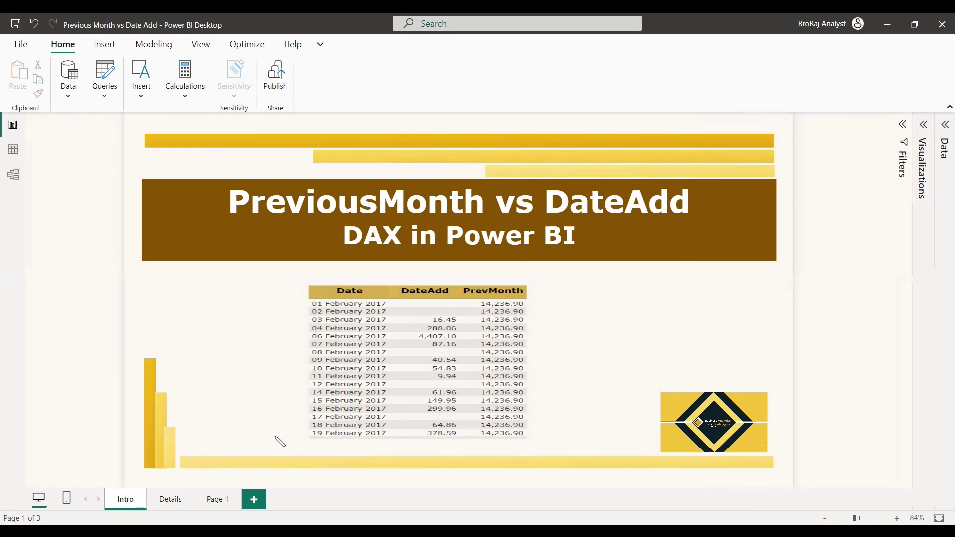
{"action": "left_click", "coordinate": [174, 502]}
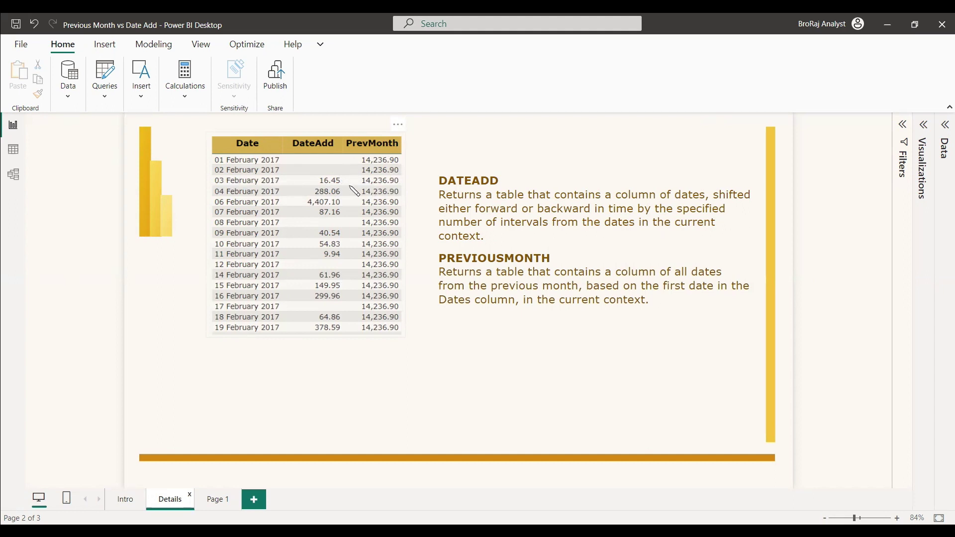
Switch to Page 1, which shows the OrderedSales tables by month and by date.
{"action": "left_click", "coordinate": [229, 498]}
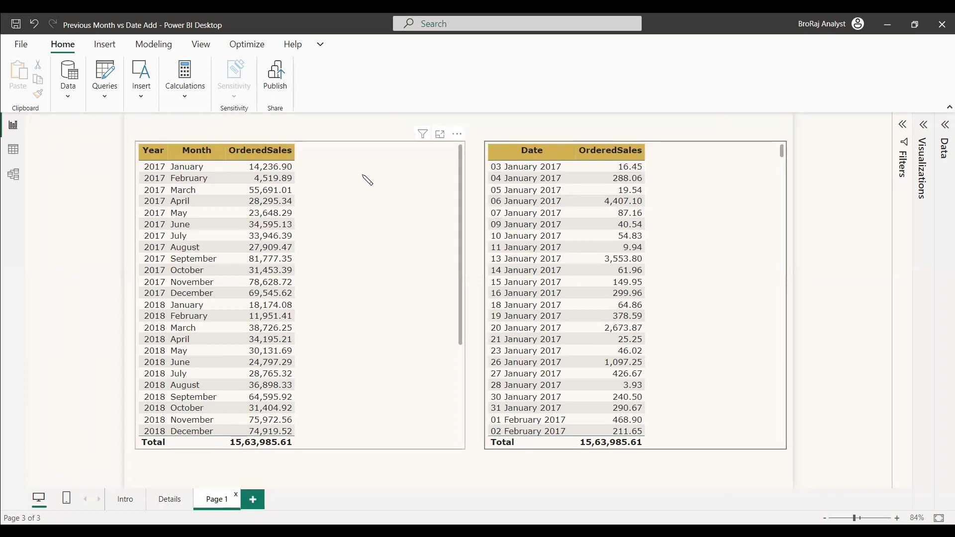
Create a new measure named DateAddS in the AllMeasures table.
{"action": "left_click", "coordinate": [944, 125]}
{"action": "right_click", "coordinate": [881, 171]}
{"action": "left_click", "coordinate": [801, 194]}
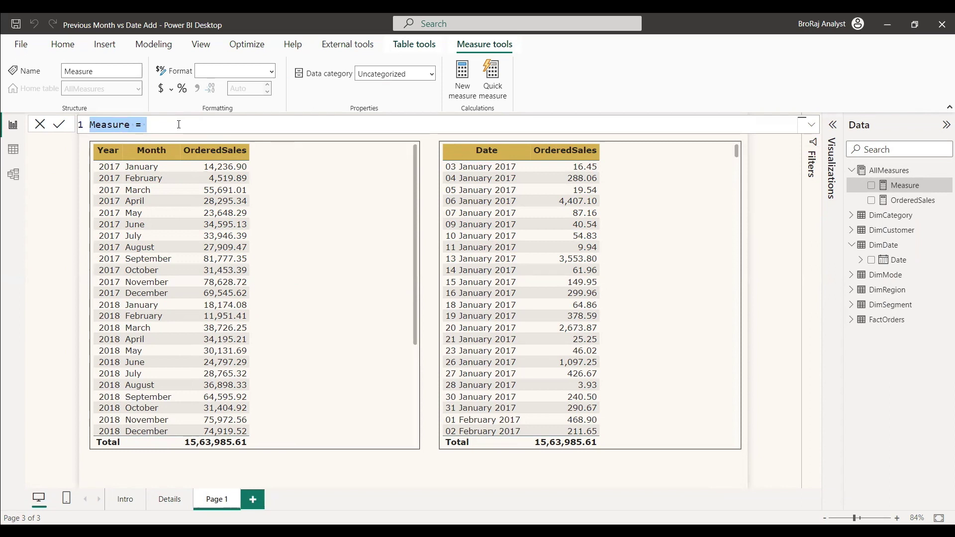
{"action": "type", "text": "DateAddS ="}
{"action": "key", "text": "shift+Return"}
Enter the formula CALCULATE([OrderedSales], DATEADD(DimDate[Date], -1, MONTH)).
{"action": "type", "text": "CALCULATE("}
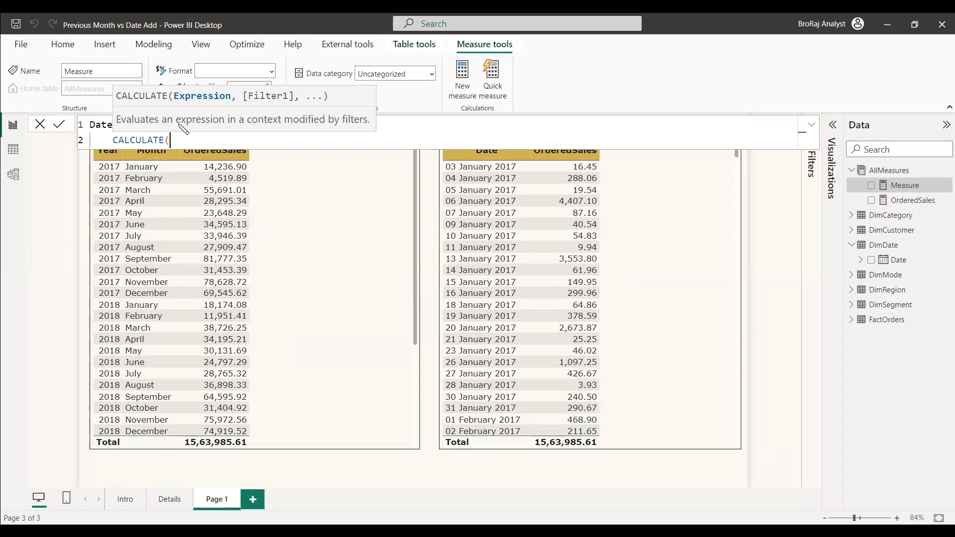
{"action": "type", "text": "[OrderedSales]"}
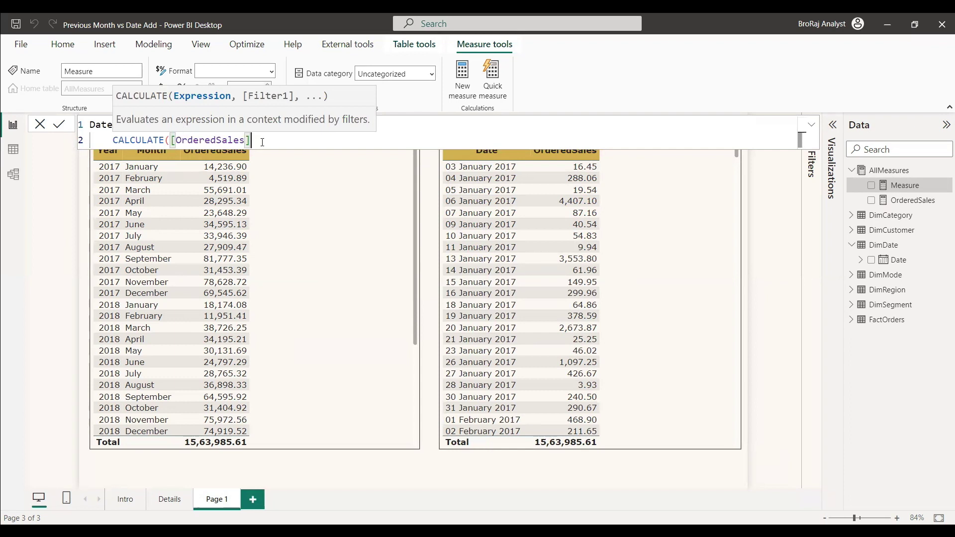
{"action": "type", "text": ", date"}
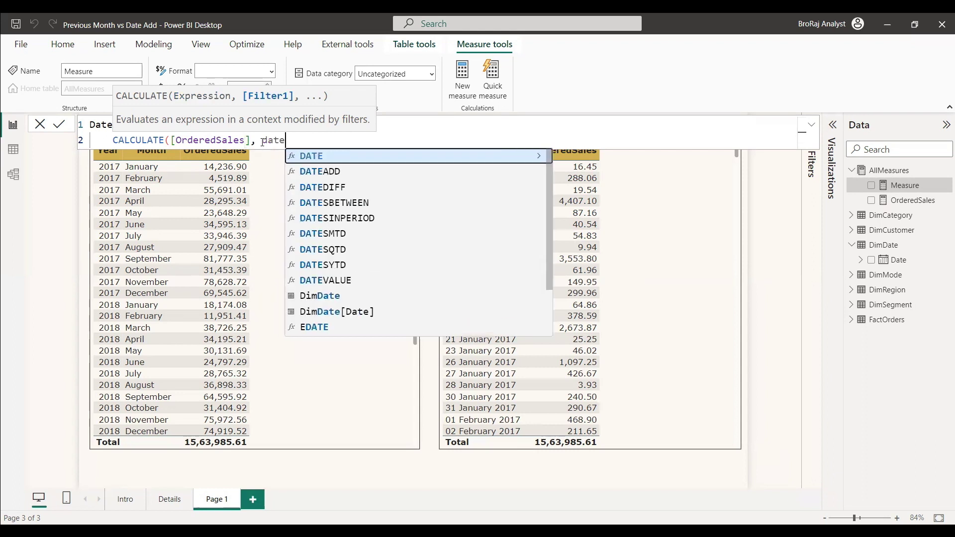
{"action": "key", "text": "Down"}
{"action": "key", "text": "Tab"}
{"action": "type", "text": "Date"}
{"action": "key", "text": "Down"}
{"action": "key", "text": "Down"}
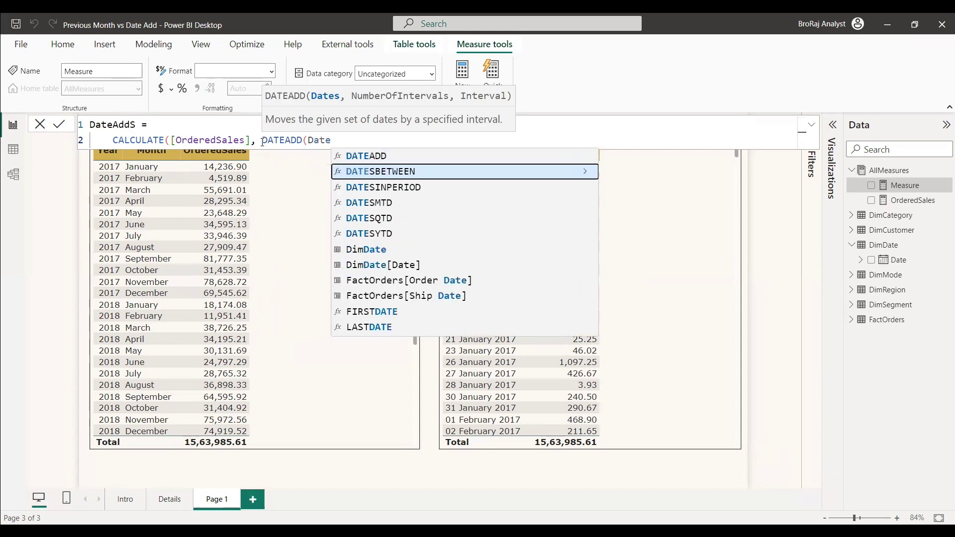
{"action": "key", "text": "Down"}
{"action": "key", "text": "Down"}
{"action": "key", "text": "Down"}
{"action": "key", "text": "Down"}
{"action": "key", "text": "Down"}
{"action": "key", "text": "Tab"}
{"action": "type", "text": ",-1"}
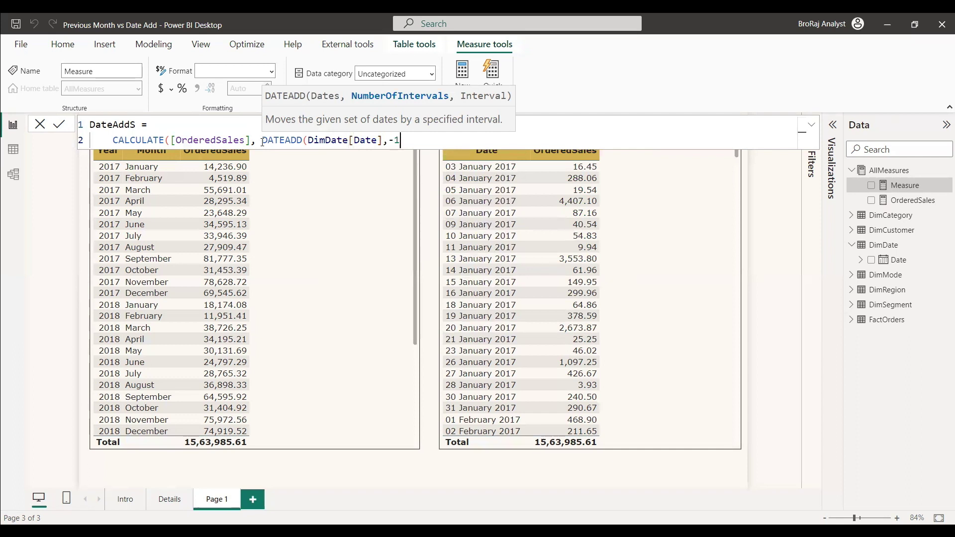
{"action": "type", "text": ","}
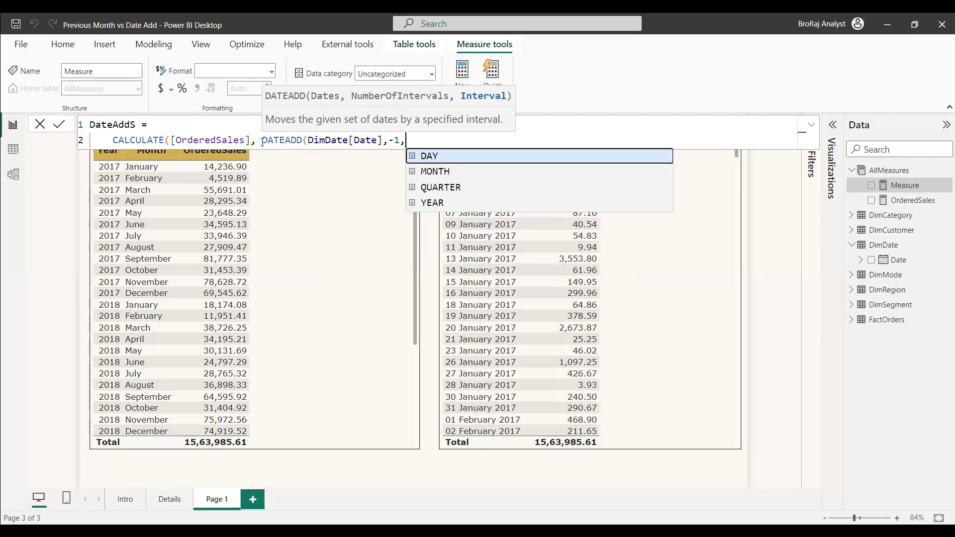
{"action": "key", "text": "Down"}
Add DateAddS as a column to the month-level table and the date-level table.
{"action": "left_click", "coordinate": [264, 160]}
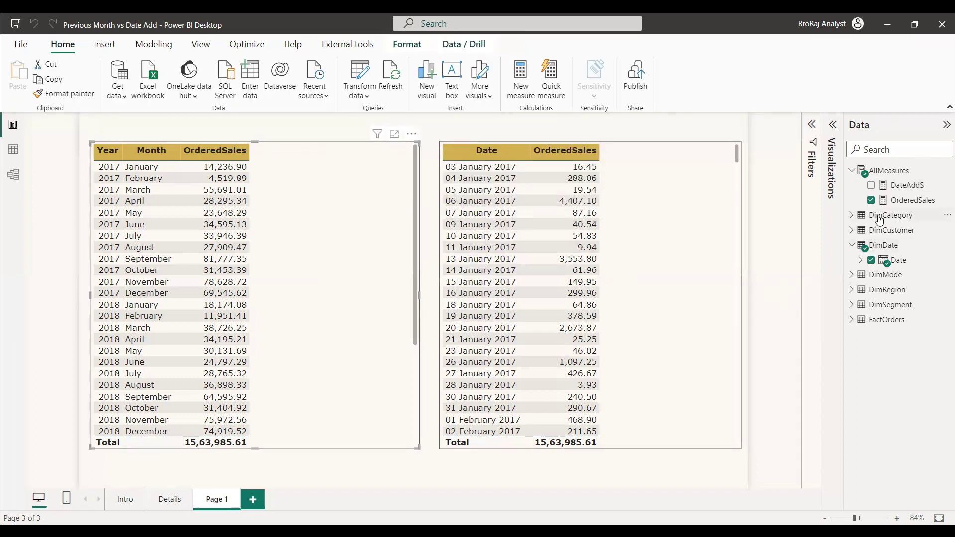
{"action": "left_click", "coordinate": [872, 187]}
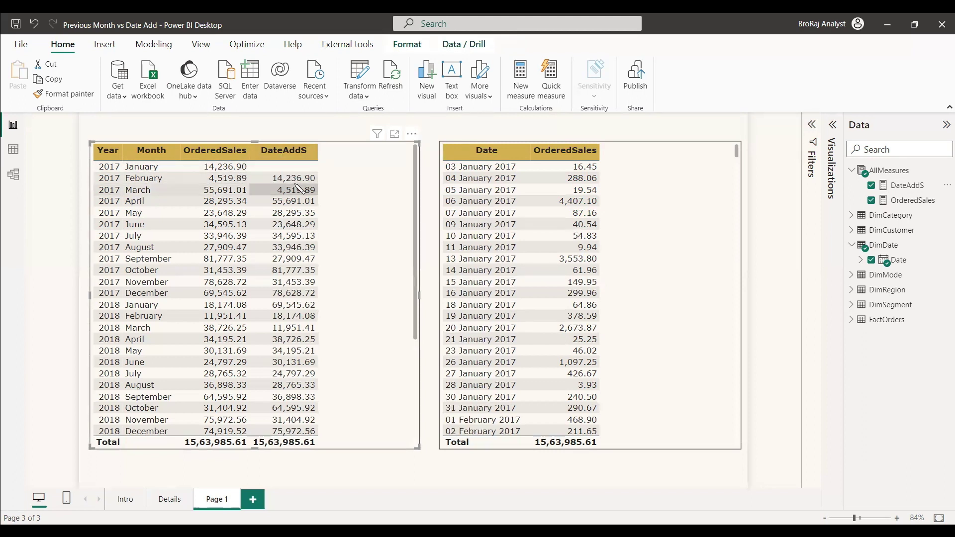
{"action": "left_click", "coordinate": [645, 241]}
{"action": "left_click", "coordinate": [871, 185]}
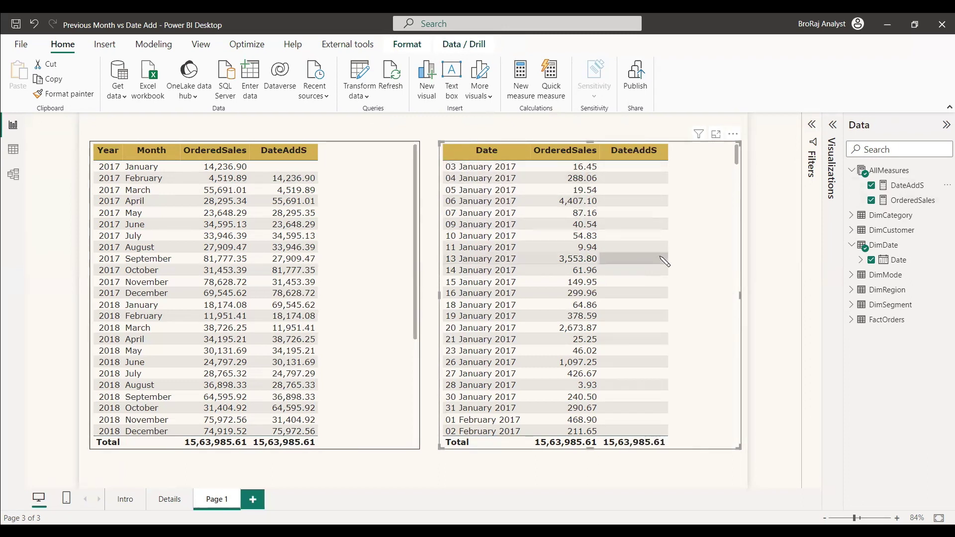
Scroll the tables to compare OrderedSales with DateAddS, e.g. February days showing January amounts.
{"action": "scroll", "coordinate": [705, 317], "scroll_direction": "down", "scroll_amount": 5}
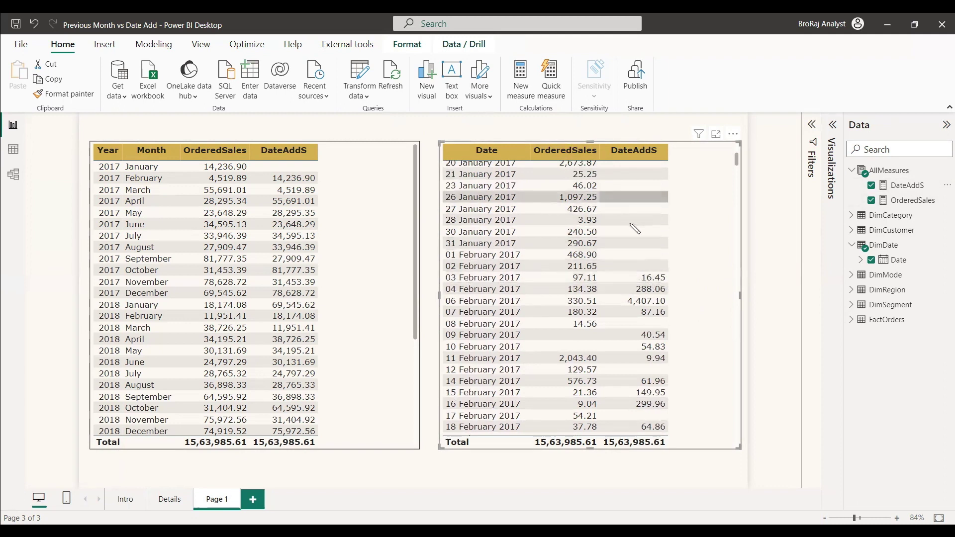
{"action": "scroll", "coordinate": [660, 374], "scroll_direction": "up", "scroll_amount": 3}
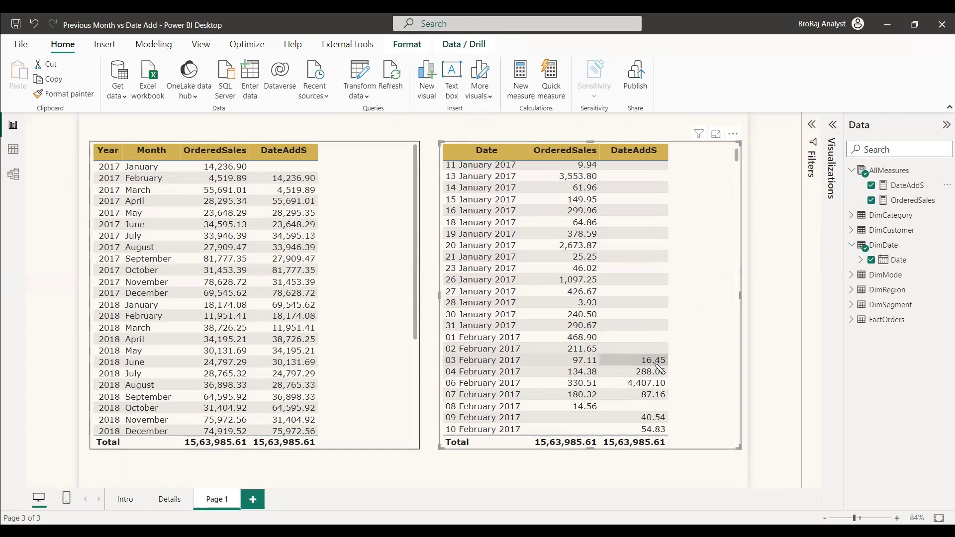
{"action": "scroll", "coordinate": [697, 328], "scroll_direction": "up", "scroll_amount": 3}
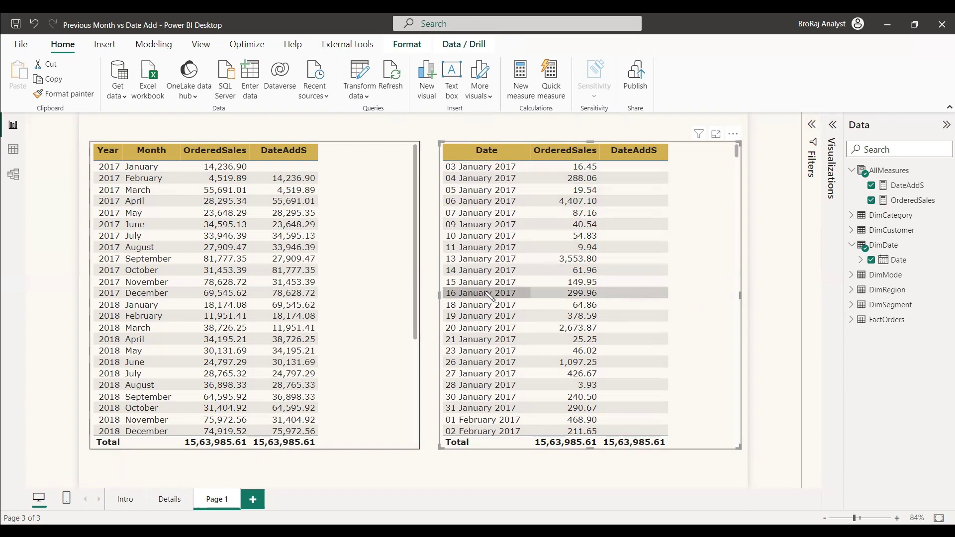
{"action": "scroll", "coordinate": [669, 356], "scroll_direction": "down", "scroll_amount": 3}
{"action": "scroll", "coordinate": [697, 358], "scroll_direction": "down", "scroll_amount": 2}
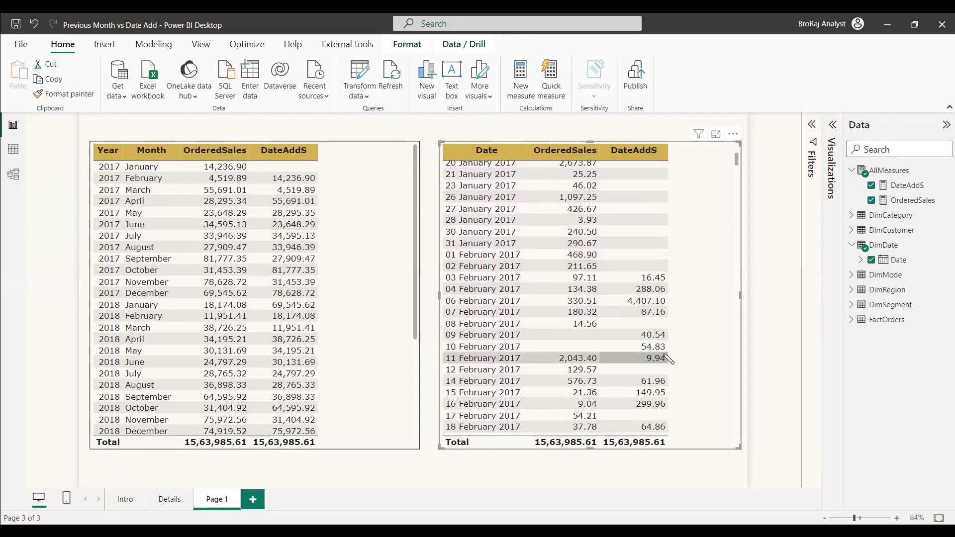
{"action": "scroll", "coordinate": [708, 358], "scroll_direction": "up", "scroll_amount": 2}
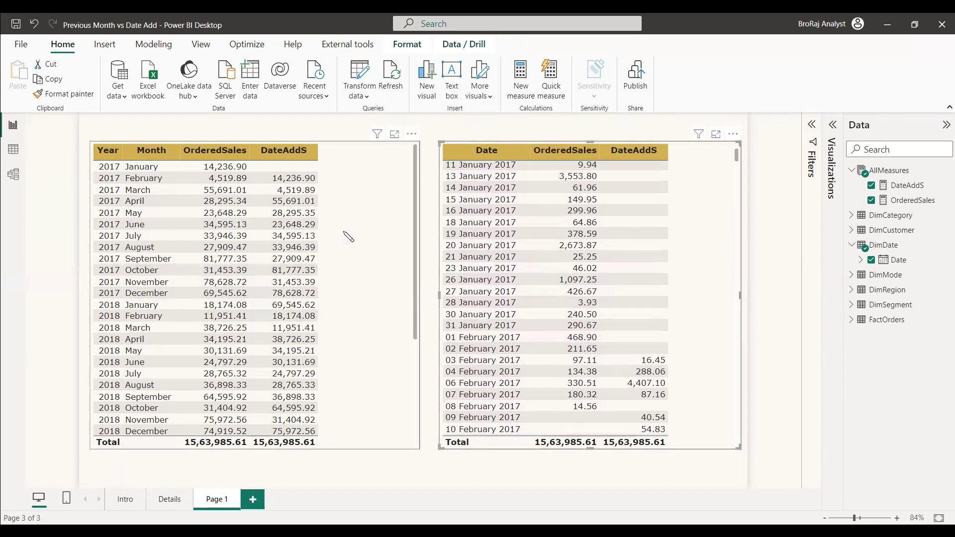
Create a Prev measure in AllMeasures using CALCULATE([OrderedSales], PREVIOUSMONTH(...)).
{"action": "right_click", "coordinate": [877, 178]}
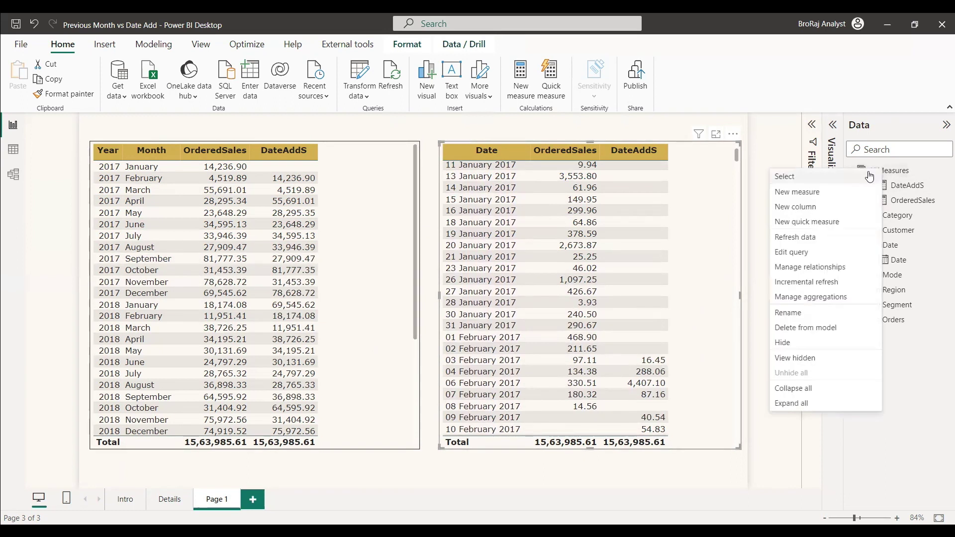
{"action": "left_click", "coordinate": [817, 195]}
{"action": "type", "text": "Pr"}
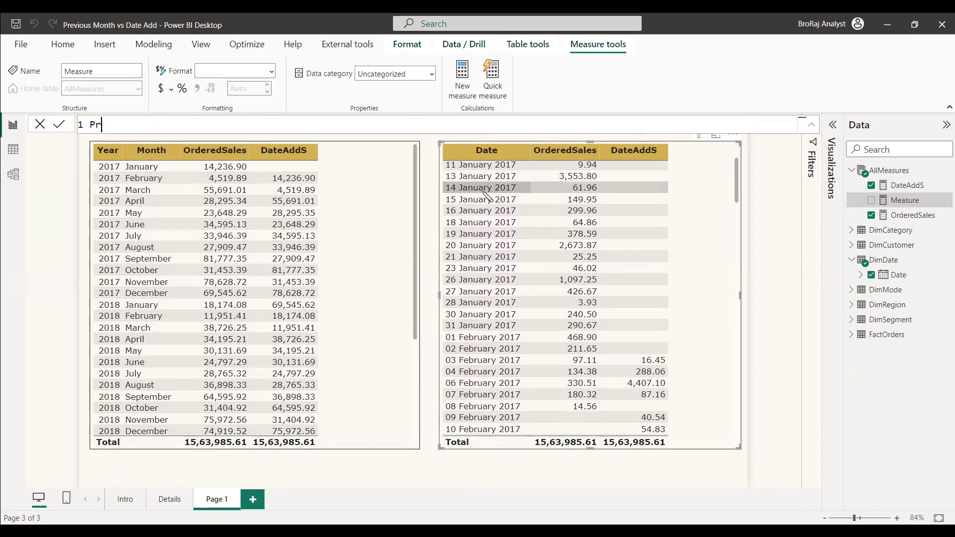
{"action": "type", "text": "ev ="}
{"action": "key", "text": "shift+Return"}
{"action": "type", "text": "CALCULATE([OrderedSales], Previ"}
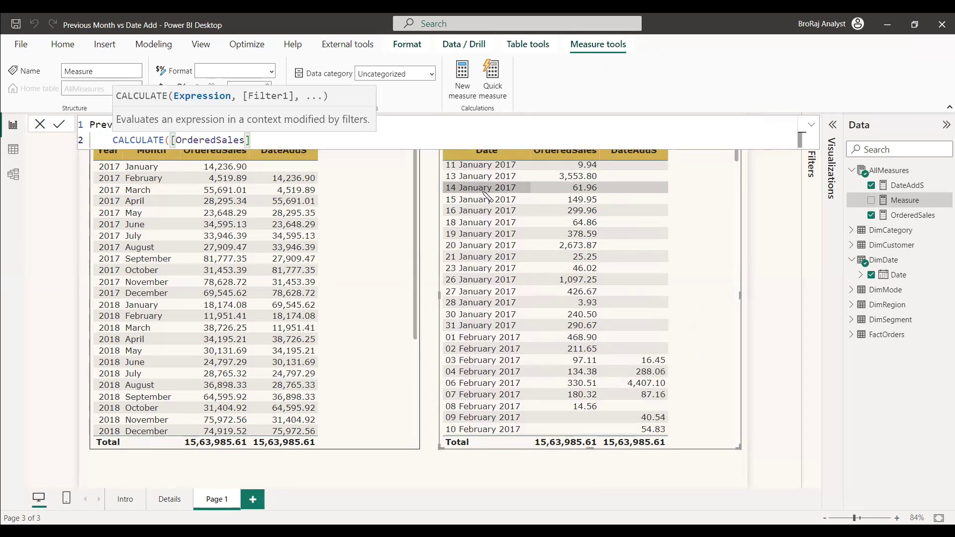
{"action": "key", "text": "Tab"}
{"action": "key", "text": "BackSpace"}
{"action": "key", "text": "BackSpace"}
{"action": "key", "text": "BackSpace"}
{"action": "key", "text": "BackSpace"}
{"action": "type", "text": "M"}
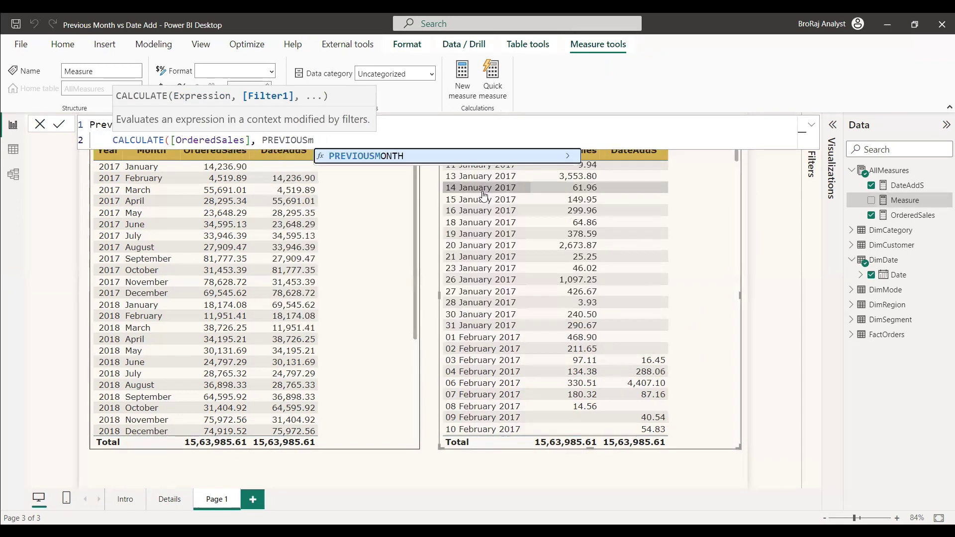
{"action": "key", "text": "Tab"}
Complete Prev with DimDate[Date], add it to the month table, and narrow that table slightly.
{"action": "type", "text": "Date"}
{"action": "left_click", "coordinate": [771, 209]}
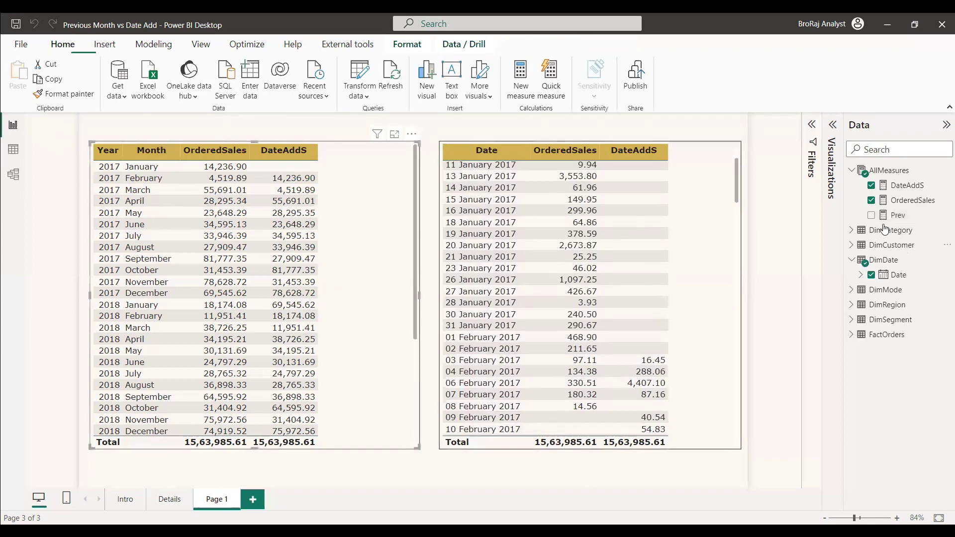
{"action": "left_click", "coordinate": [871, 216]}
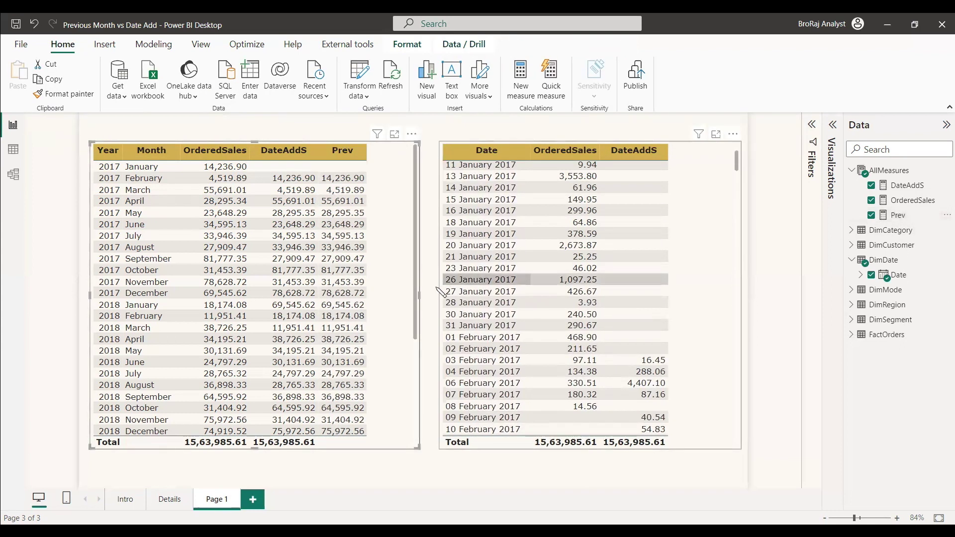
{"action": "left_click_drag", "start_coordinate": [418, 300], "coordinate": [398, 297]}
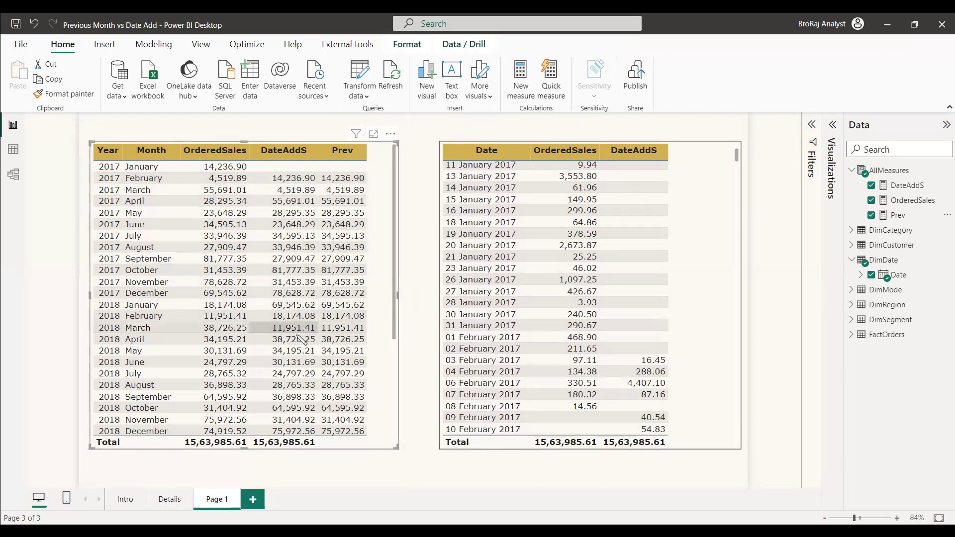
Add Prev as a column to the date-level table.
{"action": "left_click", "coordinate": [679, 292], "text": "ctrl"}
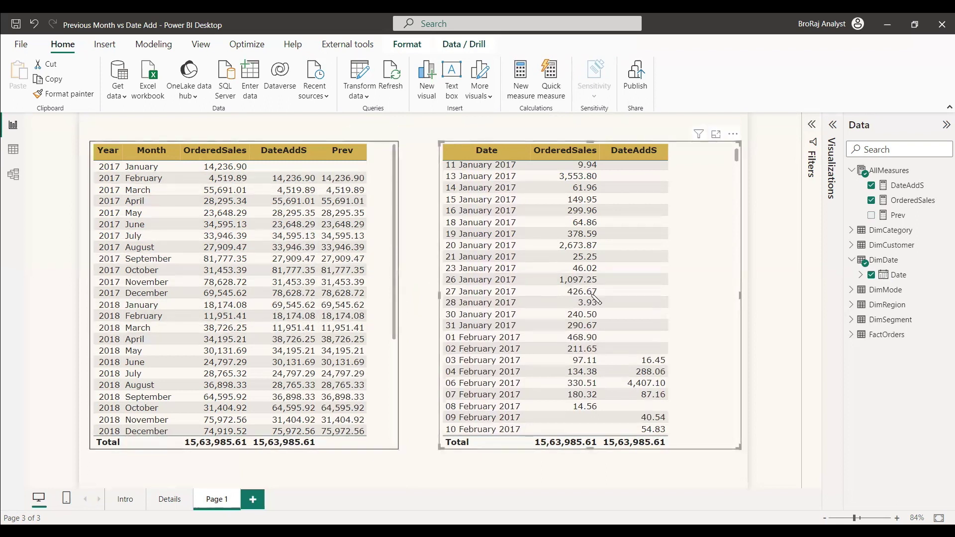
{"action": "left_click", "coordinate": [681, 293]}
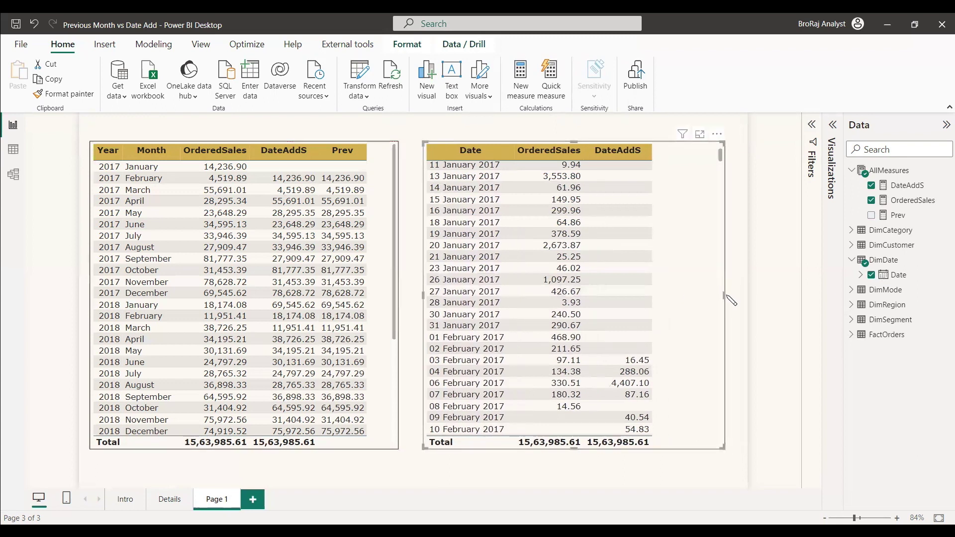
{"action": "left_click", "coordinate": [871, 215]}
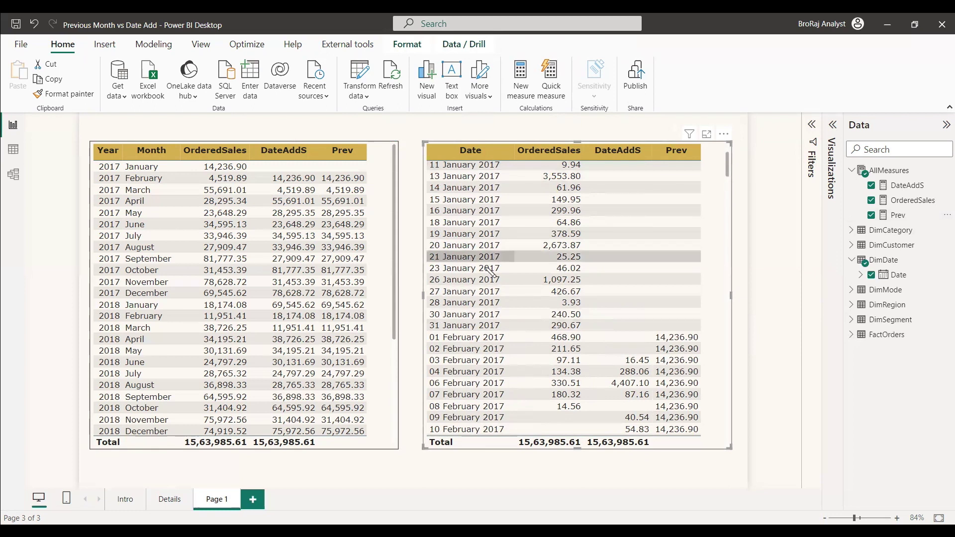
{"action": "scroll", "coordinate": [490, 278], "scroll_direction": "down", "scroll_amount": 3}
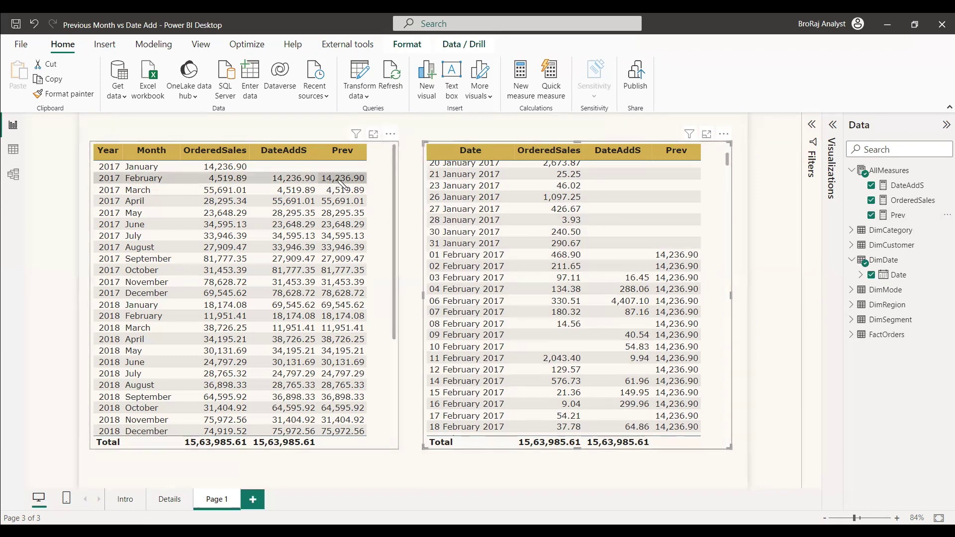
{"action": "scroll", "coordinate": [622, 249], "scroll_direction": "up", "scroll_amount": 3}
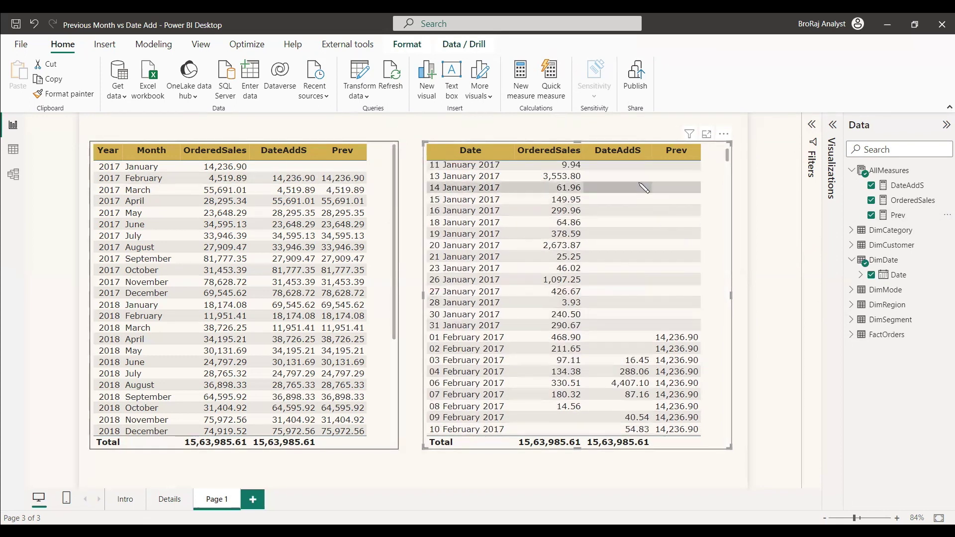
{"action": "scroll", "coordinate": [638, 254], "scroll_direction": "down", "scroll_amount": 3}
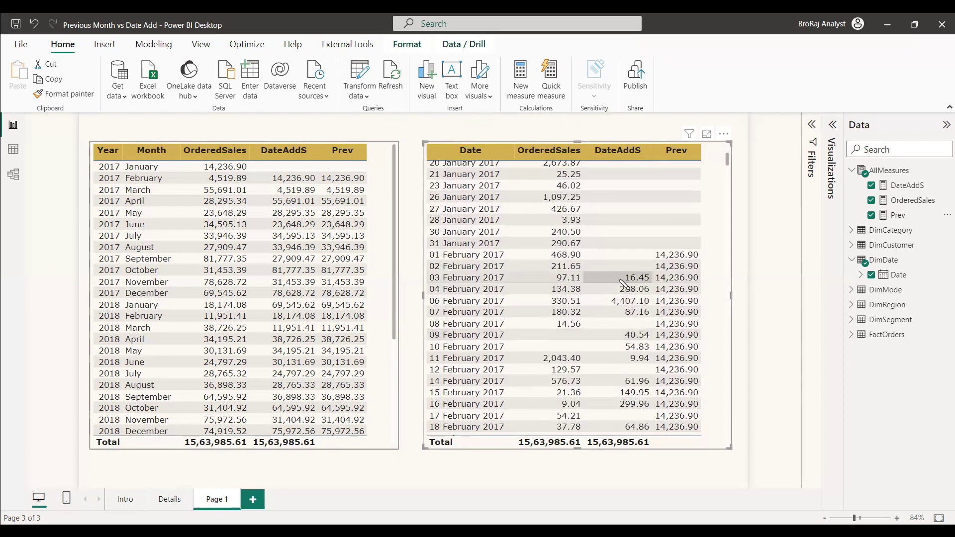
{"action": "scroll", "coordinate": [638, 253], "scroll_direction": "up", "scroll_amount": 7}
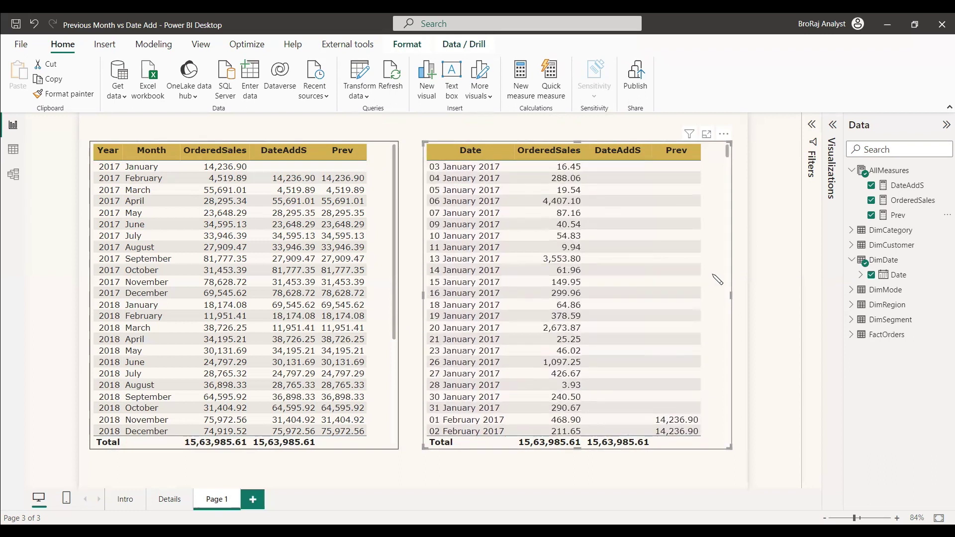
{"action": "left_click", "coordinate": [746, 227]}
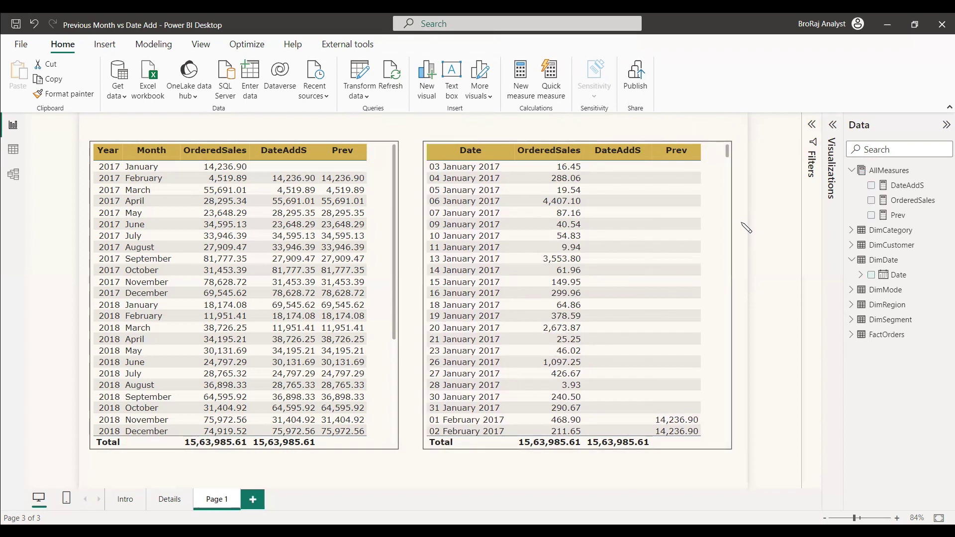